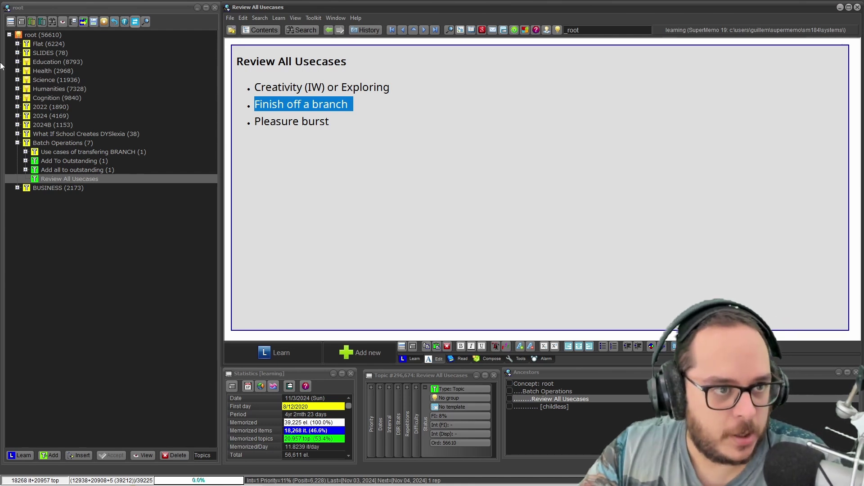
left_click(17, 80)
left_click(18, 80)
left_click(17, 97)
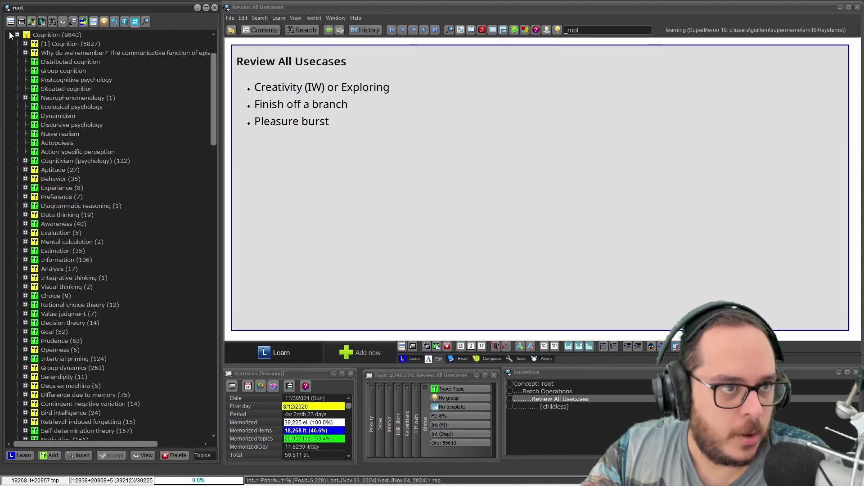
Open the TFT topic under the Education concept and expand its branch in the contents tree.
left_click(275, 29)
left_click(256, 11)
left_click(259, 17)
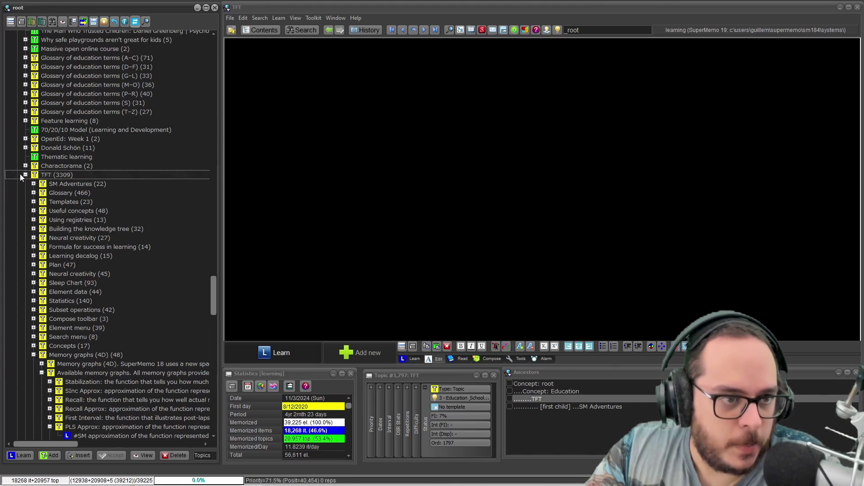
left_click(25, 175)
left_click(42, 301)
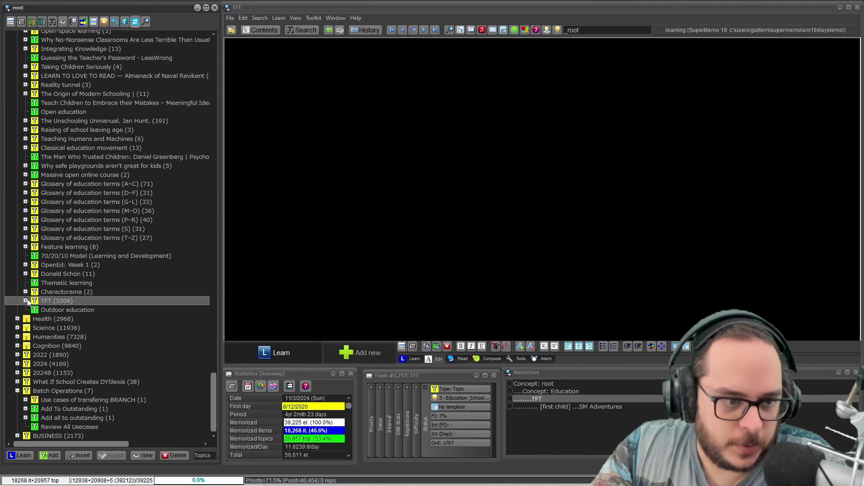
left_click(26, 301)
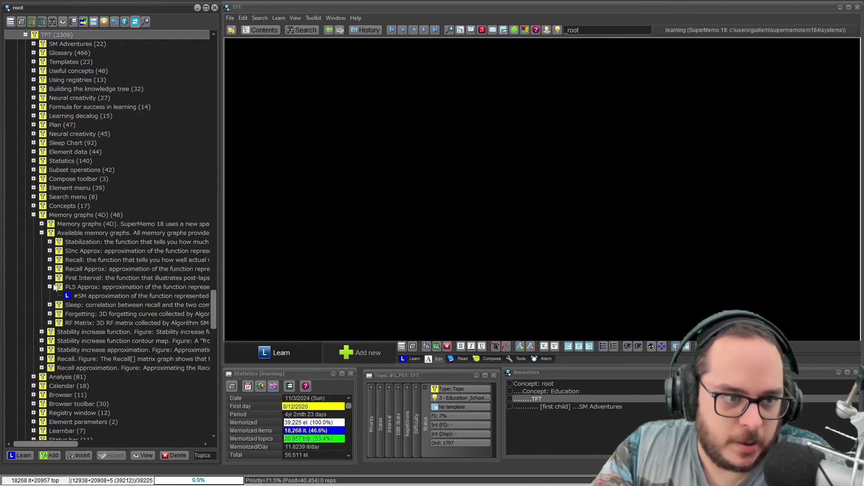
Select the contents range from TFT through SuperMemopedia and open the selected elements in a subset browser.
scroll(73, 246, "up", 4)
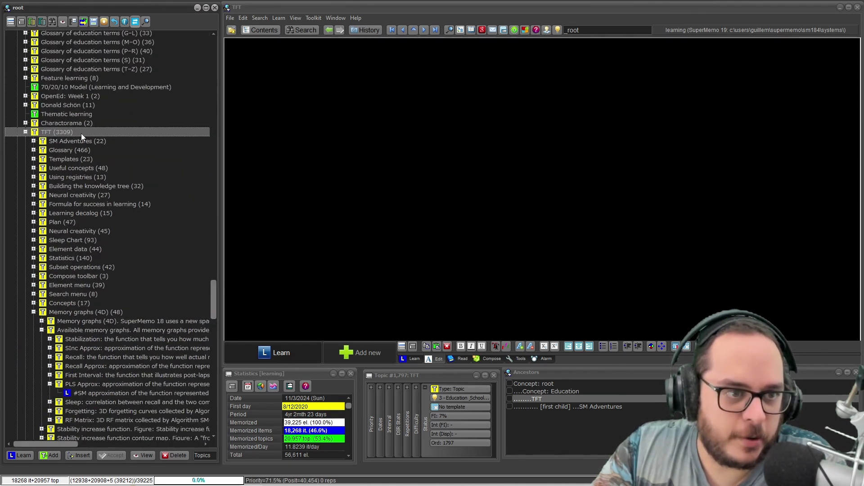
scroll(75, 266, "down", 5)
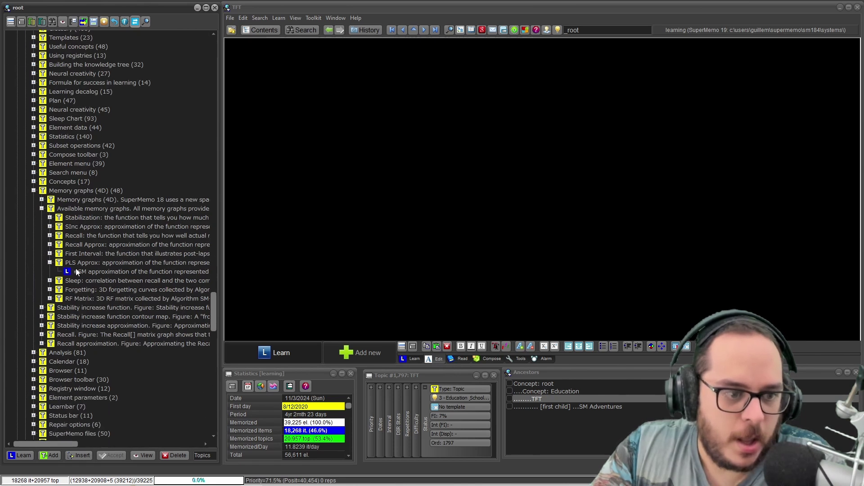
scroll(76, 270, "down", 3)
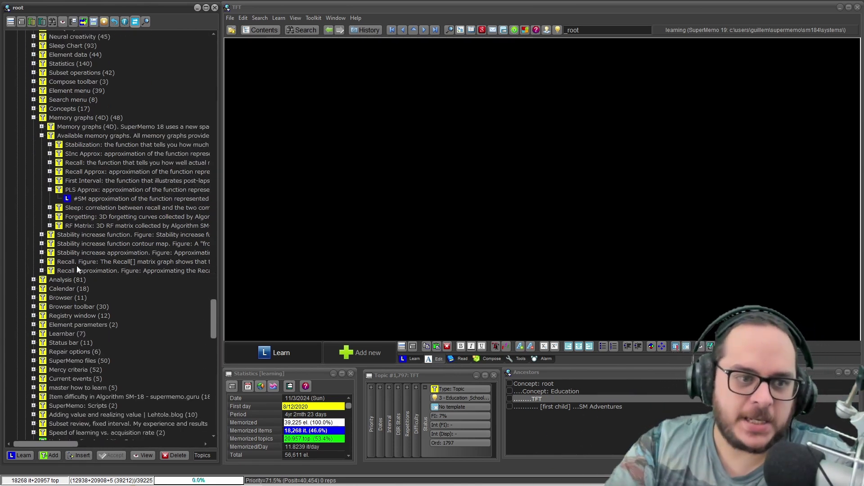
left_click(33, 324)
left_click(34, 324)
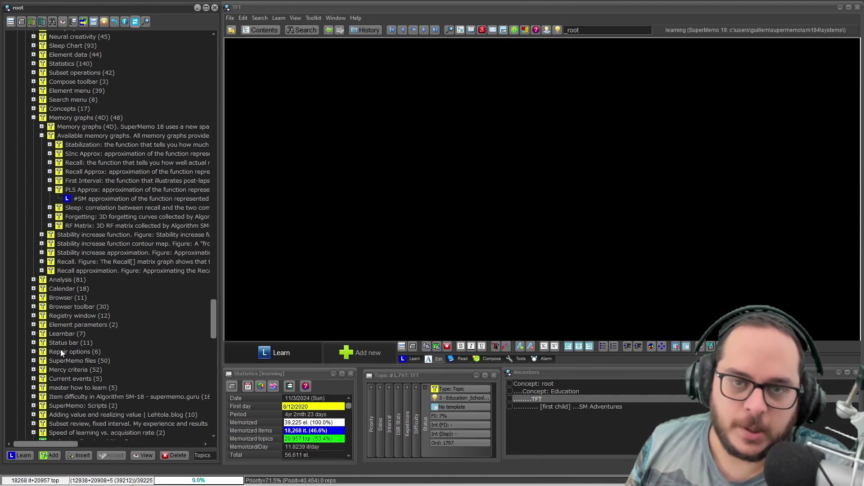
left_click(86, 118)
scroll(75, 128, "up", 5)
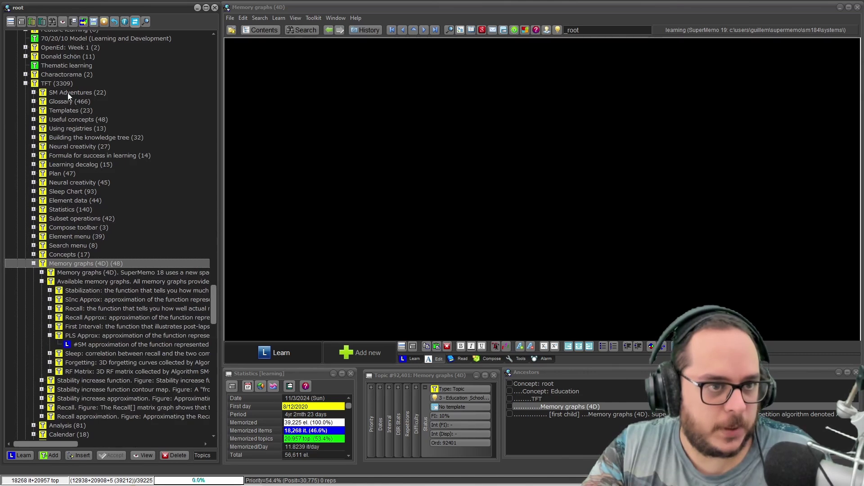
left_click(55, 85)
left_click(75, 340, "shift")
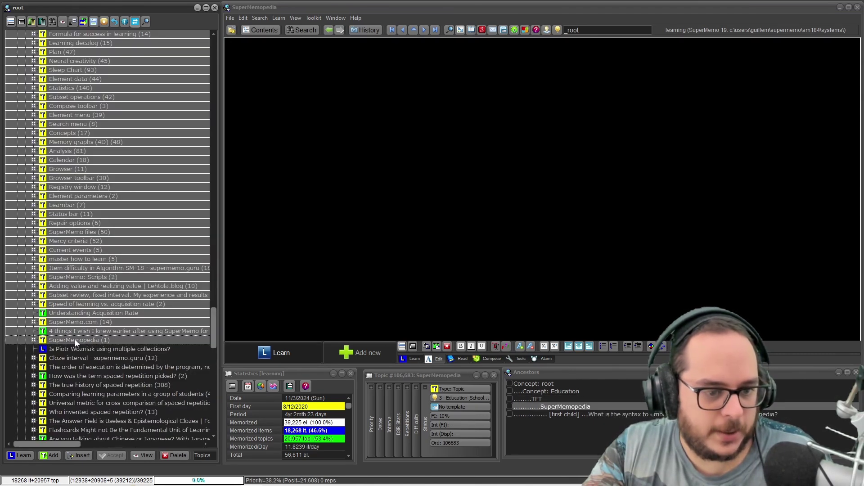
key("ctrl+space")
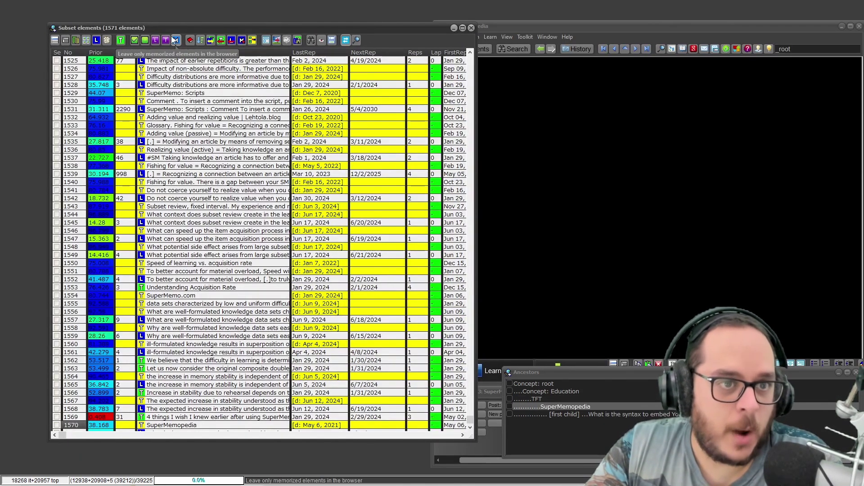
Filter the subset to memorized topics only and start reviewing all of them.
left_click(167, 40)
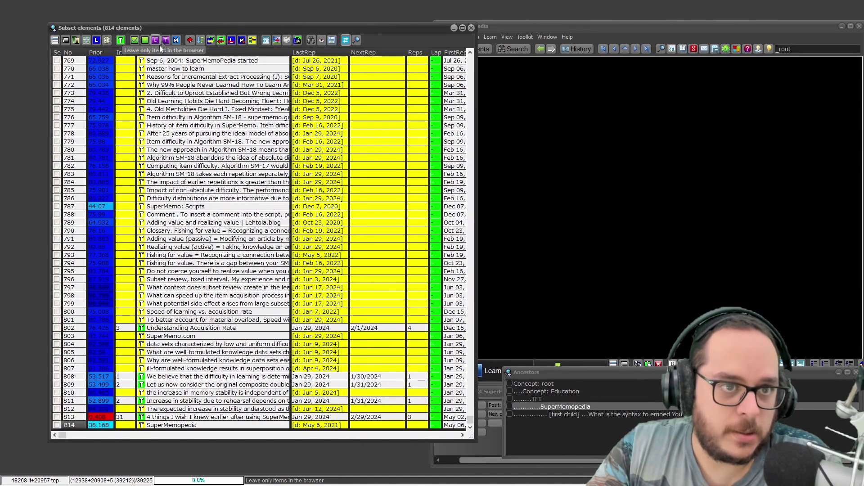
left_click(176, 40)
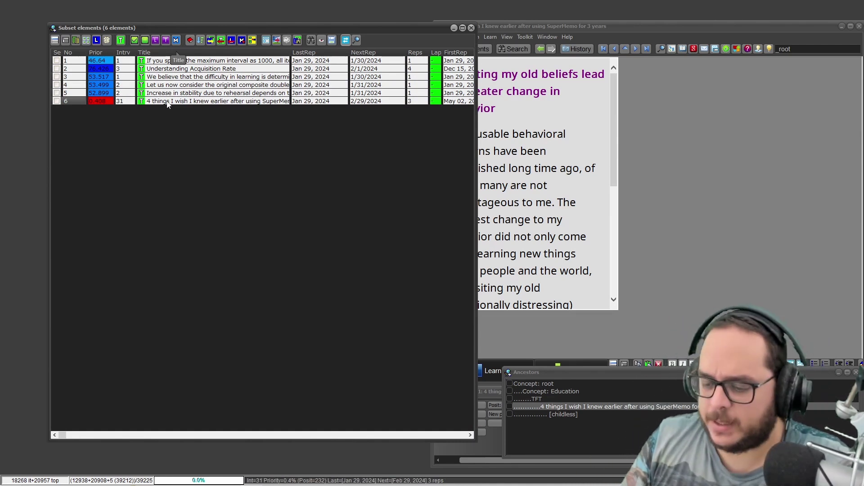
left_click(96, 42)
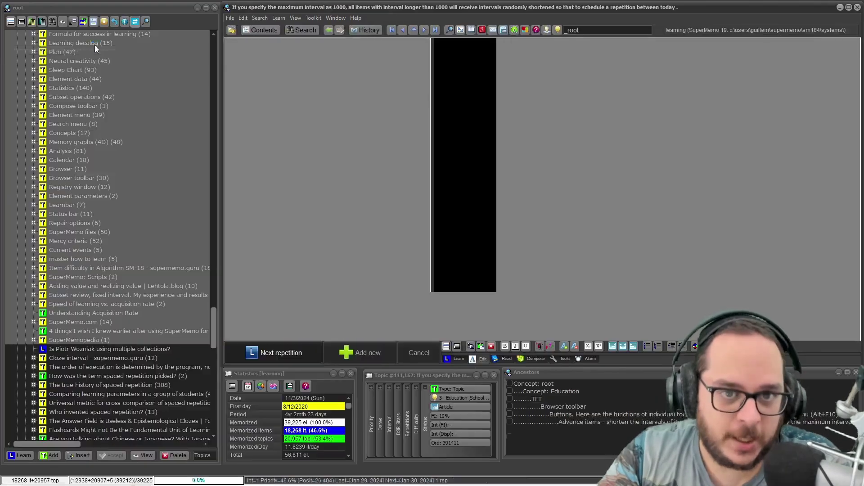
Highlight the passage on specifying a maximum interval of 1000 and advance to the next repetition.
left_click_drag(382, 55, 420, 182)
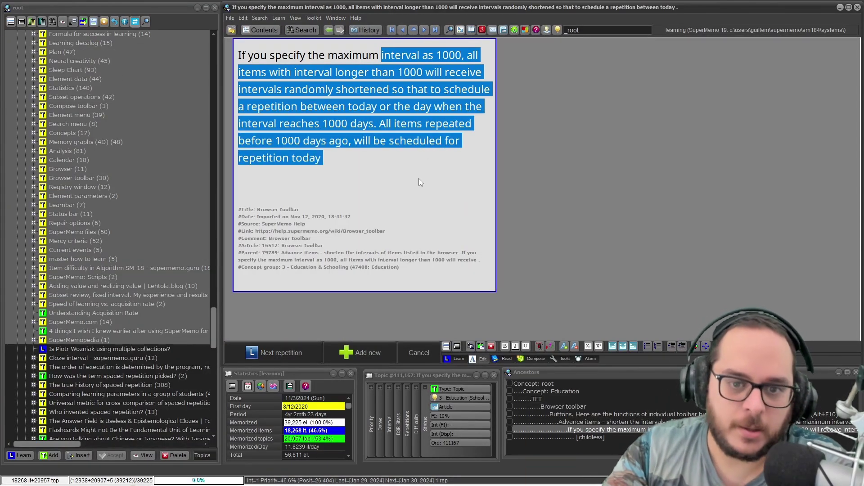
key("Escape")
key("Return")
Read through the Understanding Acquisition Rate topic, examining its formulas, the notes on items versus elements, and the hints.
left_click(330, 148)
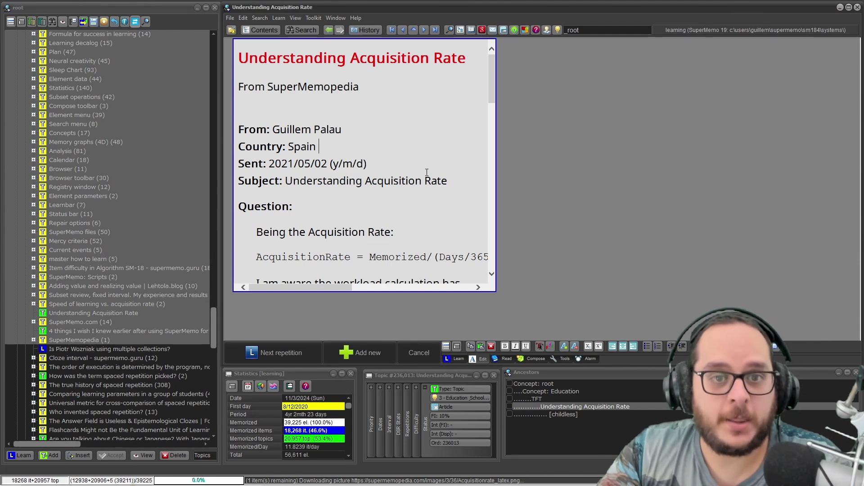
left_click_drag(361, 158, 301, 70)
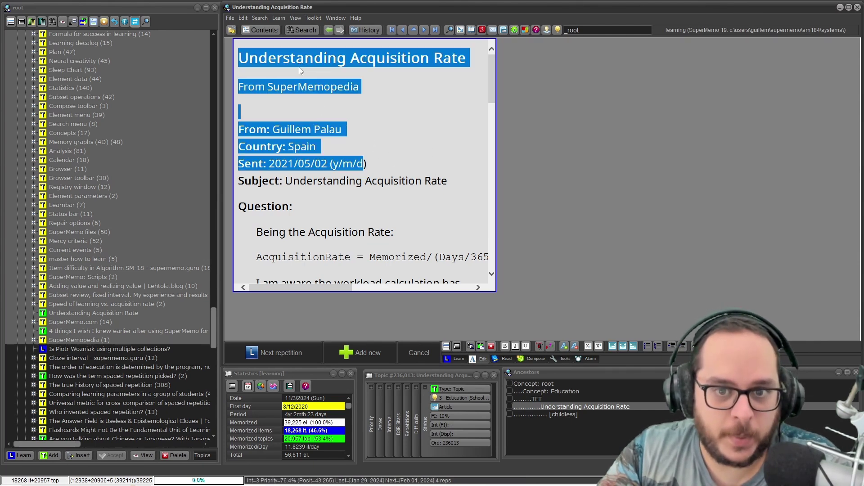
left_click(376, 147)
scroll(377, 148, "down", 1)
scroll(378, 148, "down", 8)
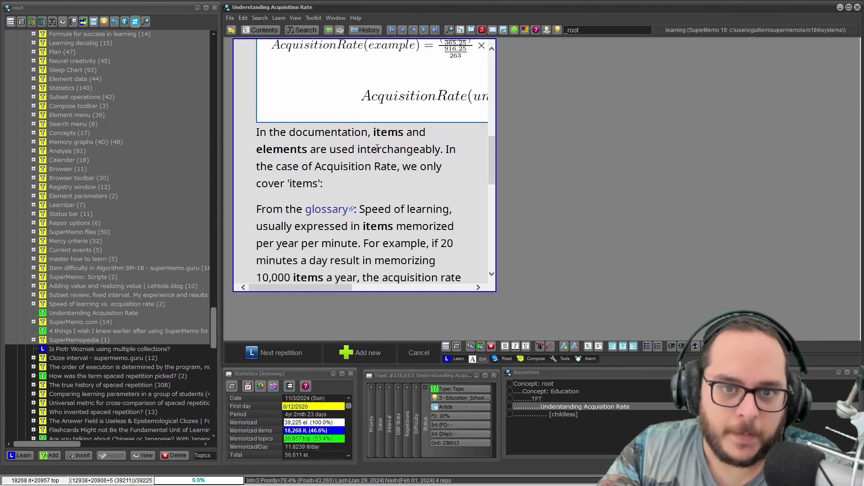
scroll(378, 149, "down", 10)
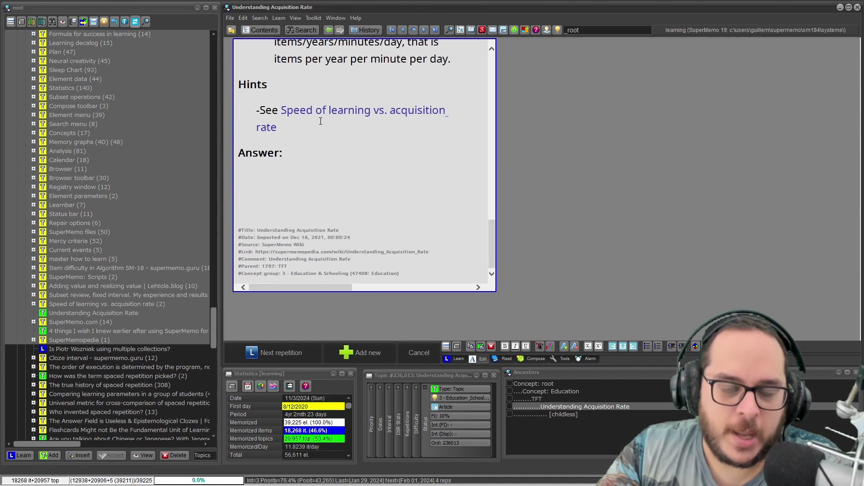
scroll(320, 121, "up", 7)
scroll(320, 121, "up", 2)
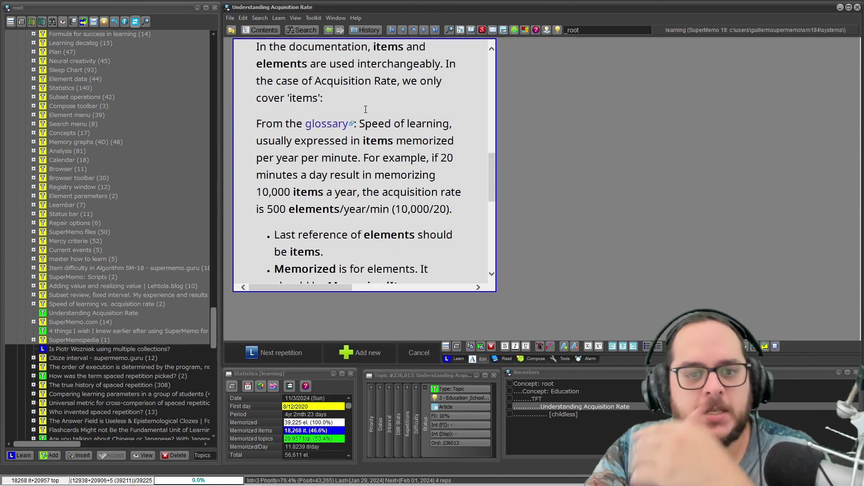
scroll(366, 109, "down", 3)
scroll(369, 120, "down", 4)
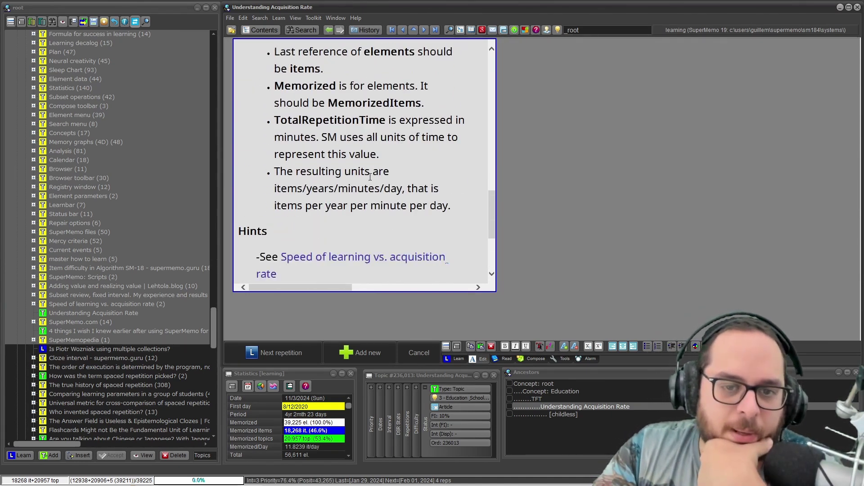
scroll(369, 180, "up", 9)
scroll(370, 180, "up", 3)
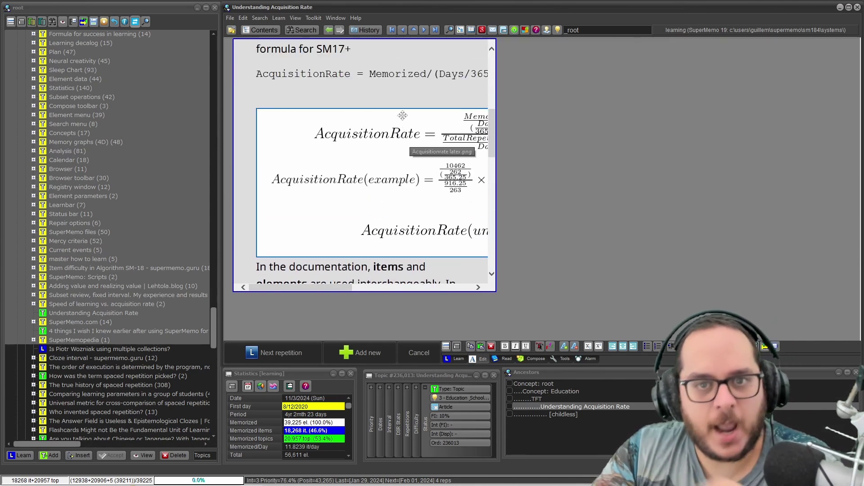
scroll(398, 107, "up", 1)
left_click_drag(426, 151, 256, 149)
scroll(367, 176, "up", 4)
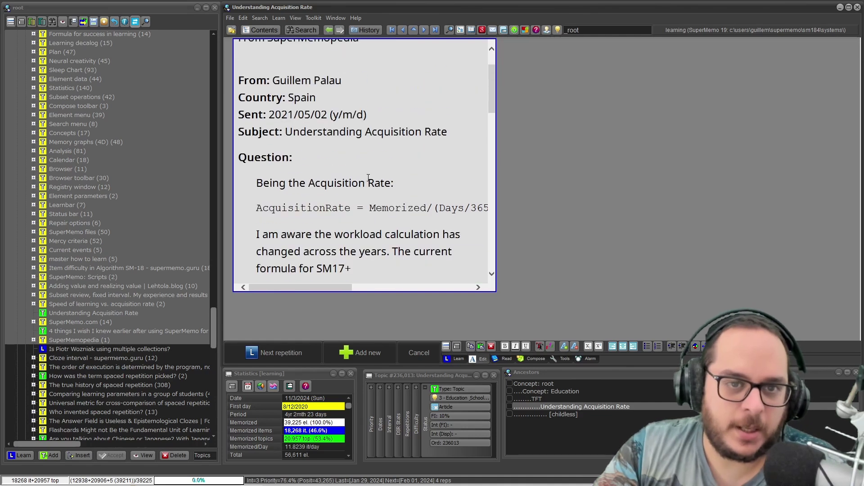
scroll(365, 175, "down", 7)
scroll(364, 175, "down", 4)
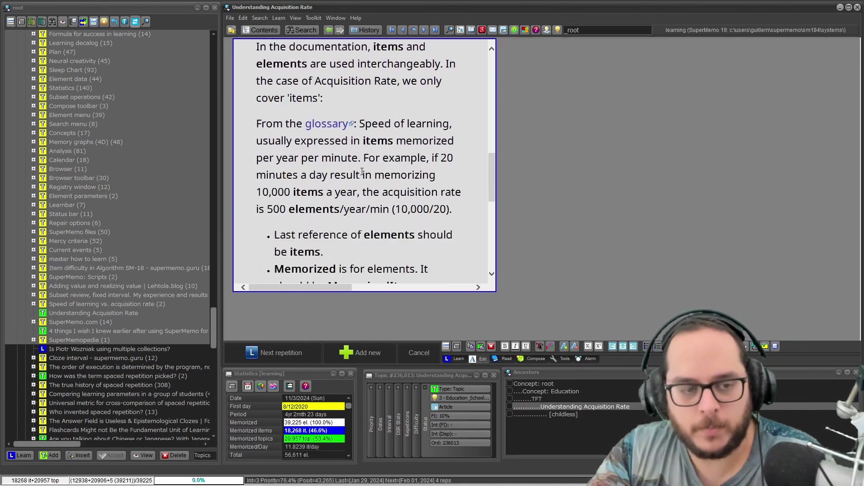
Advance to the topic on difficulty in learning and highlight its opening words and the bullet on uniform stimulation of memory.
left_click(309, 349)
scroll(342, 112, "up", 2)
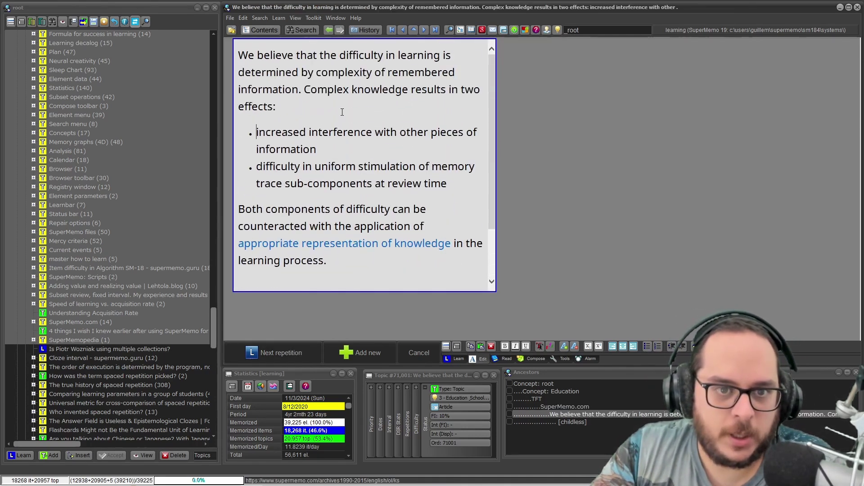
left_click_drag(239, 55, 344, 55)
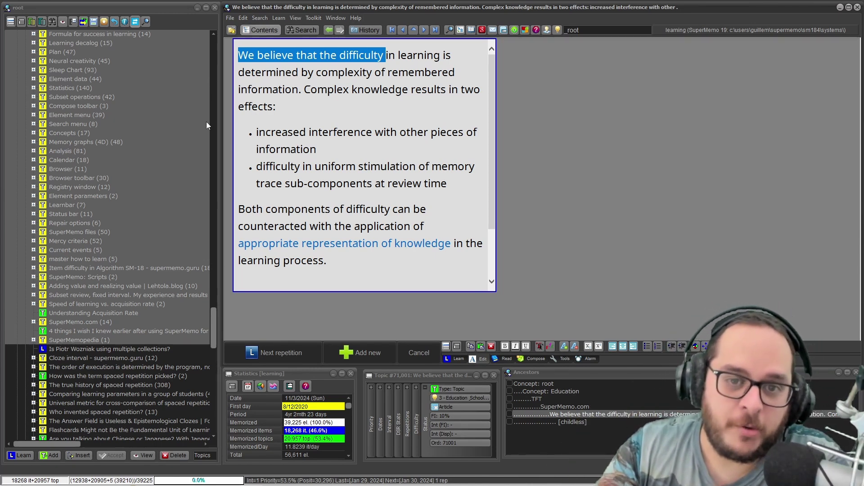
left_click_drag(336, 189, 288, 151)
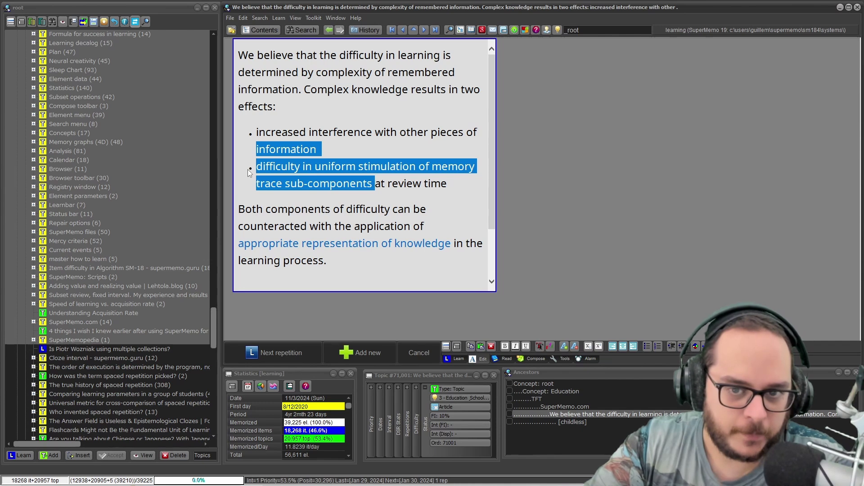
Return to the Review All Usecases topic and highlight its "Finish off a branch" bullet.
left_click_drag(214, 318, 207, 1)
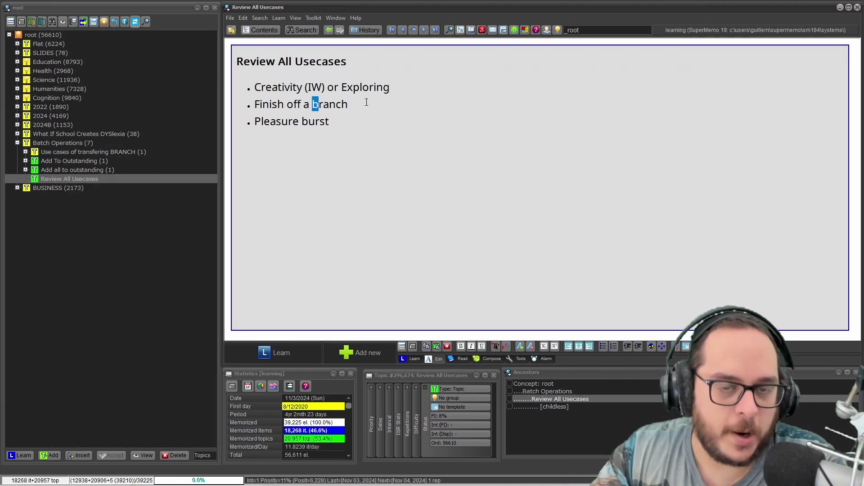
left_click_drag(355, 105, 252, 103)
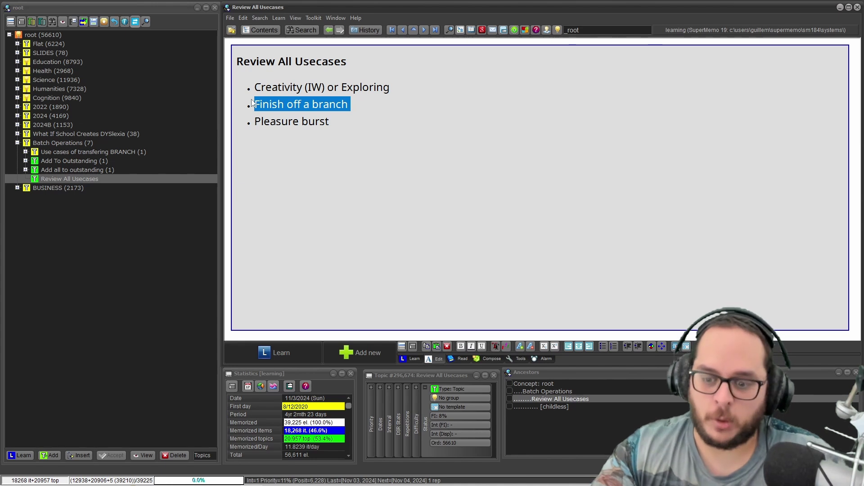